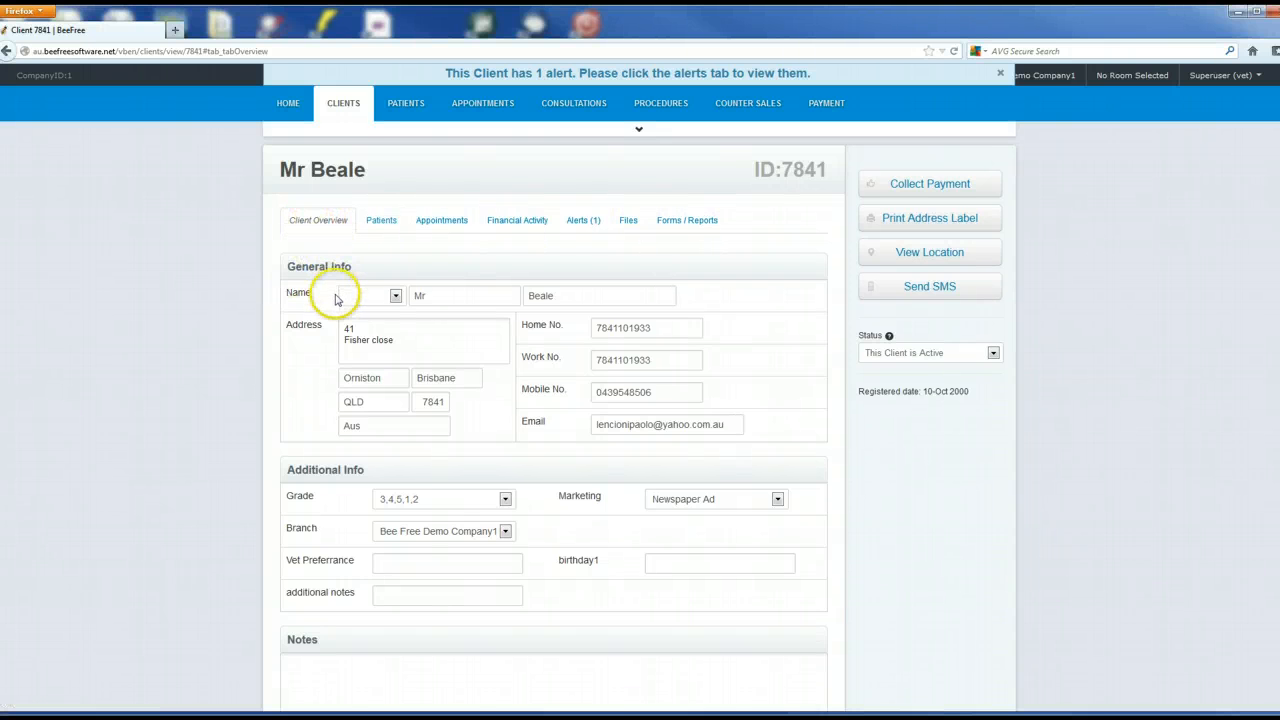
- Review the client's contact details, additional info and notes in the client overview
scroll(335, 300, down, 2)
scroll(335, 300, up, 2)
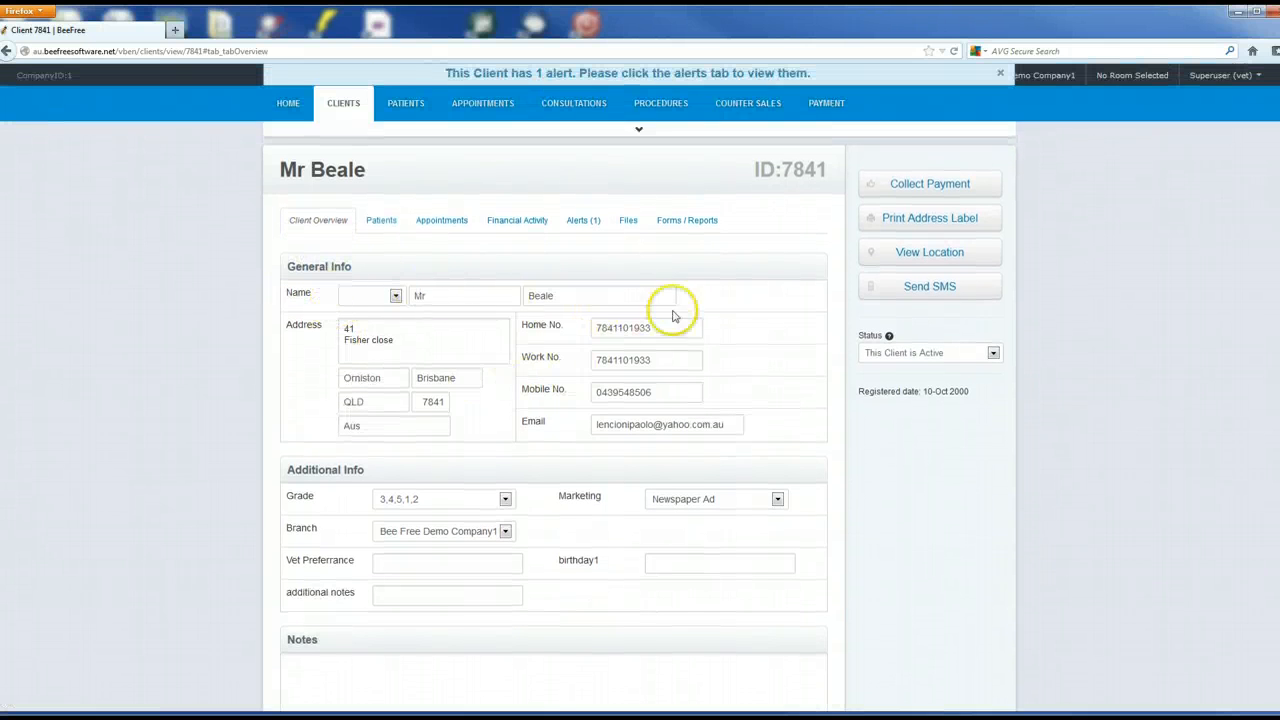
scroll(566, 466, down, 5)
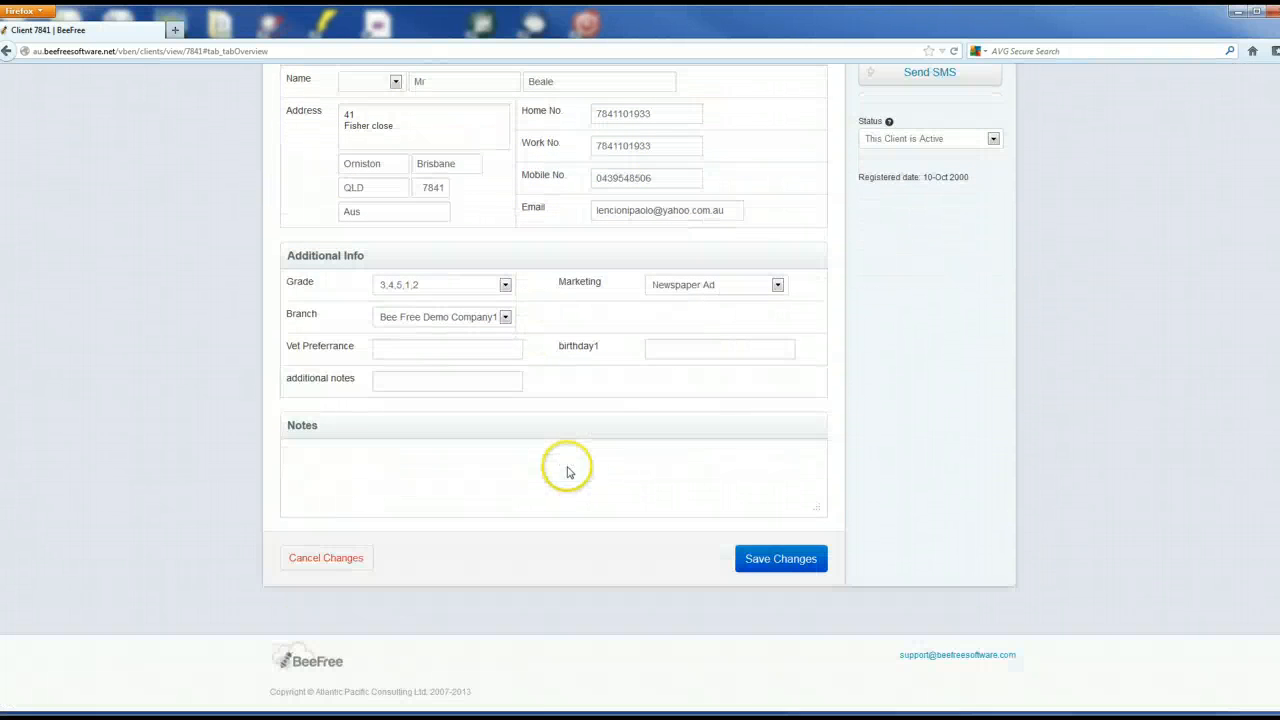
scroll(567, 464, up, 5)
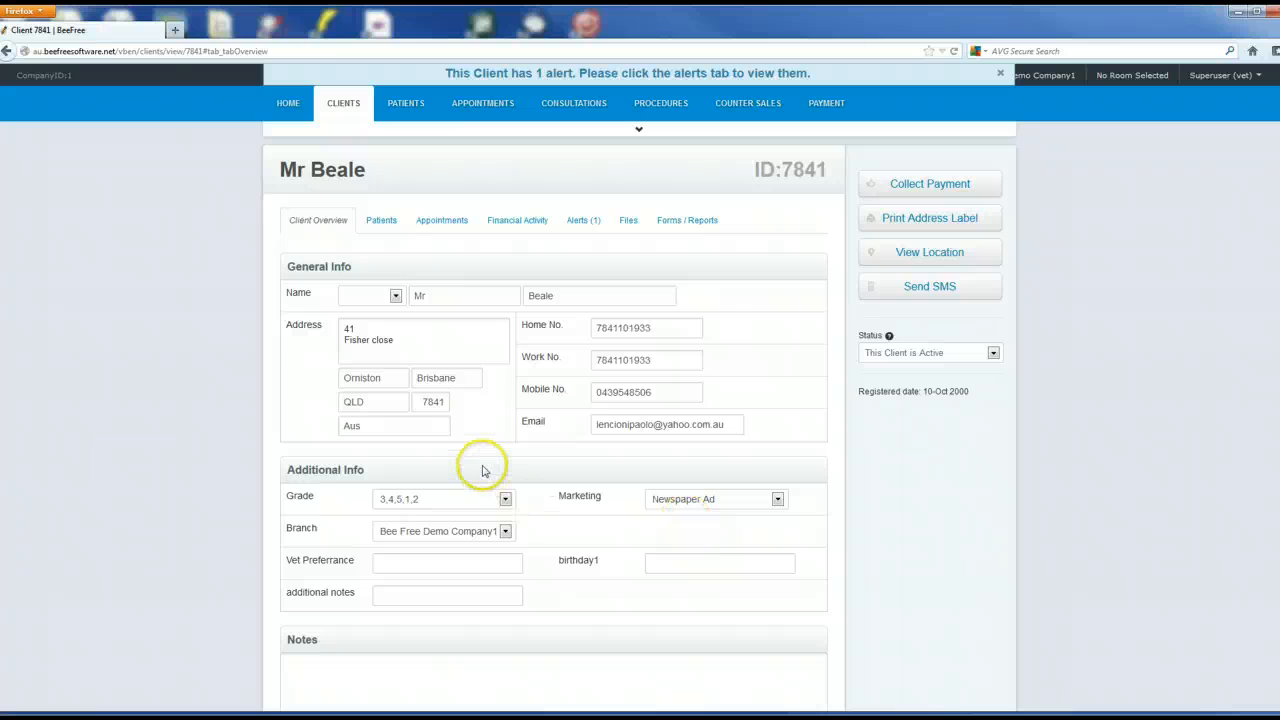
- View the client's list of patients and their appointments
click(380, 222)
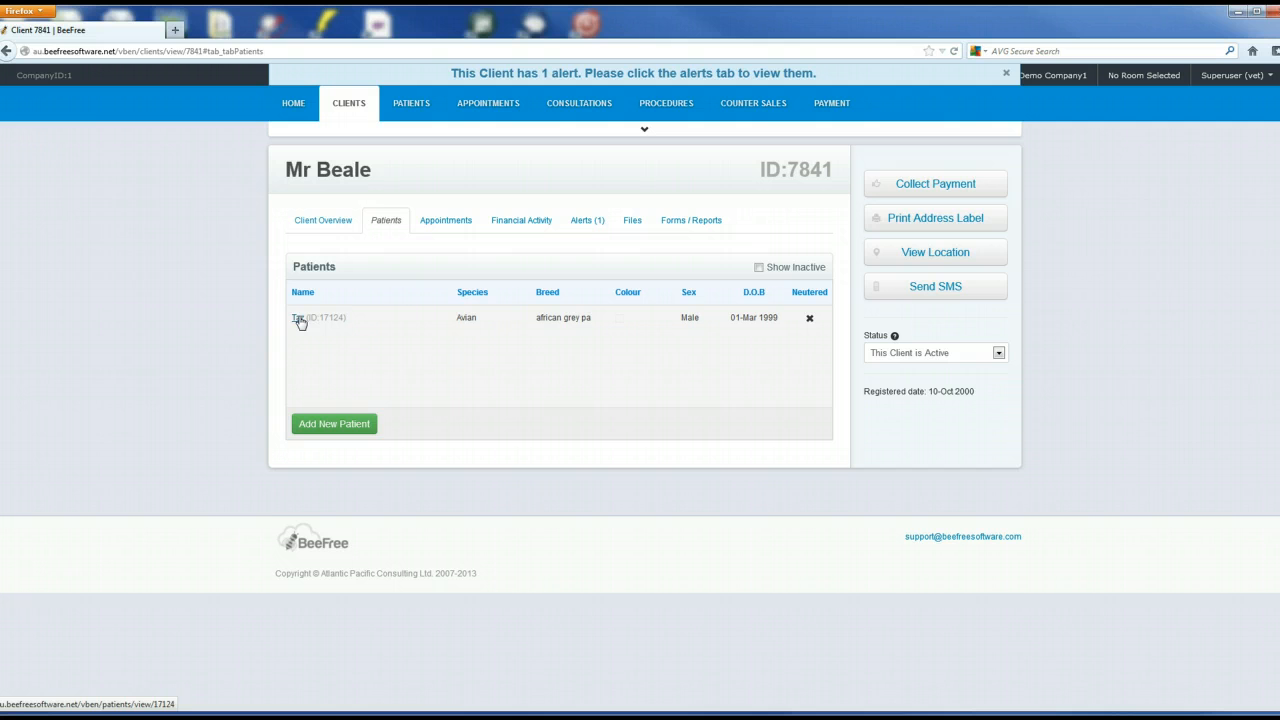
click(416, 104)
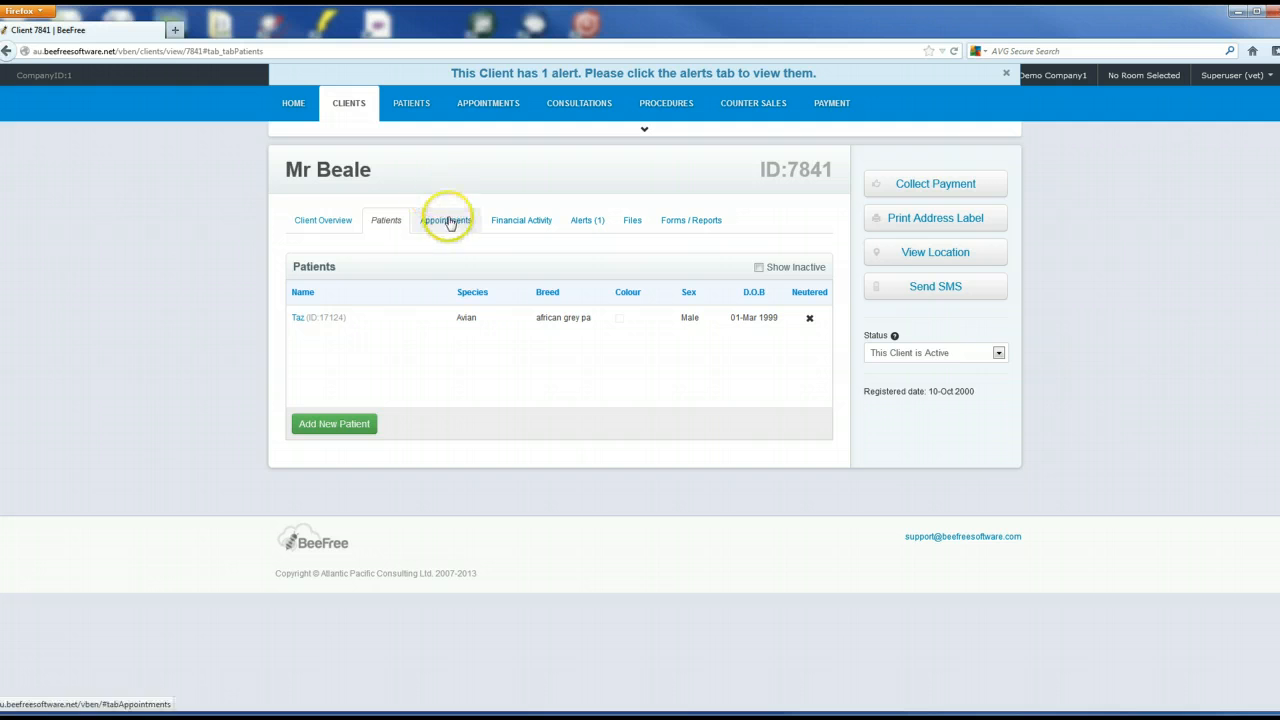
click(447, 221)
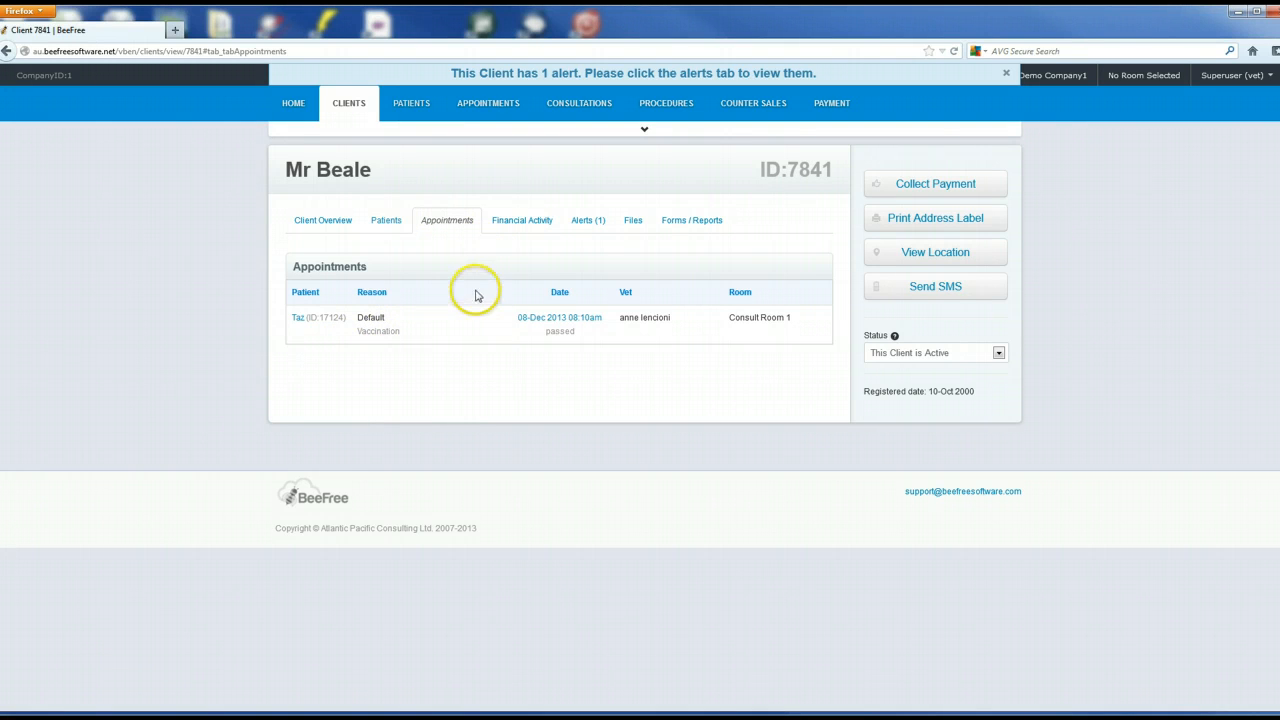
- View the client's financial activity for the last 365 days, the client alerts and the files
click(524, 220)
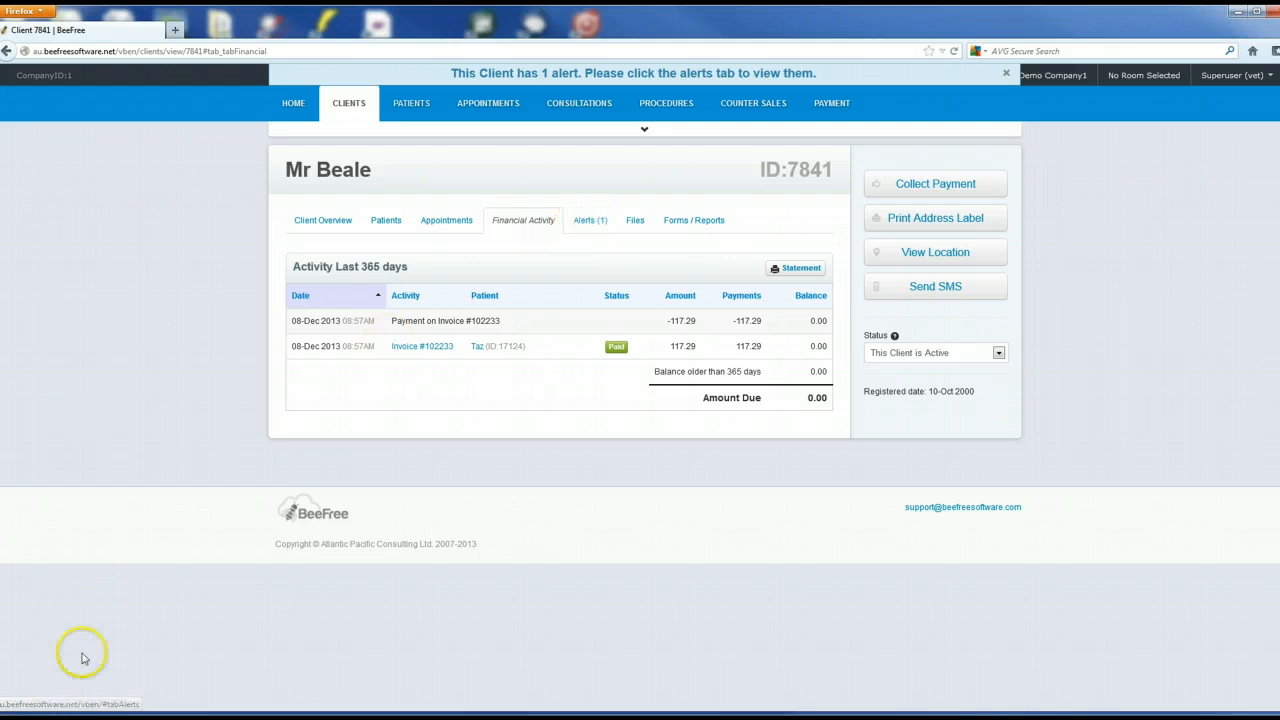
click(584, 221)
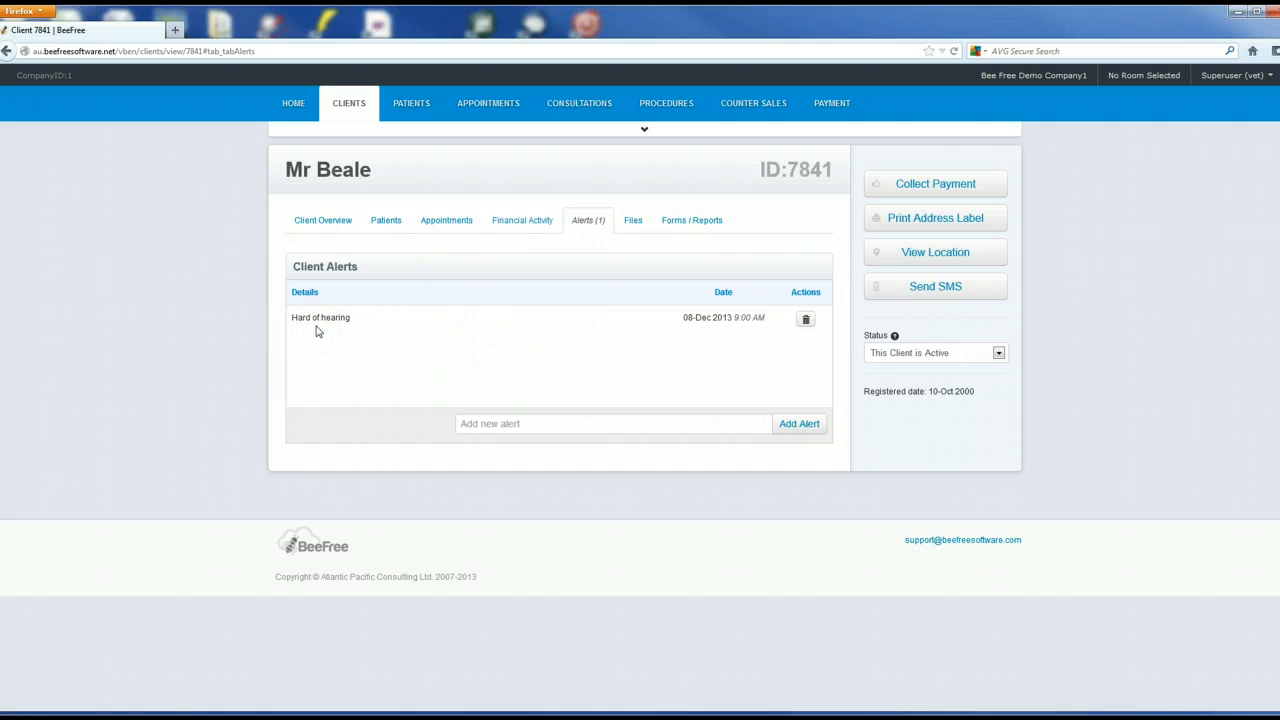
click(636, 221)
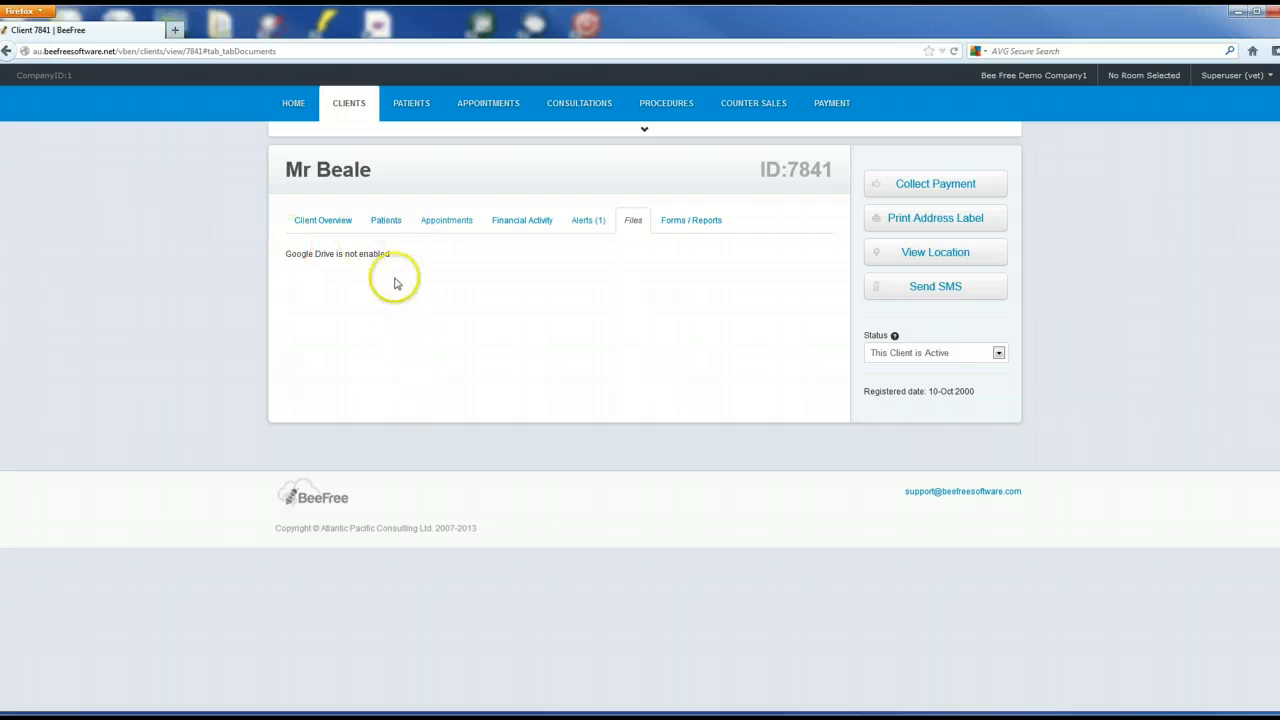
- Open the client's forms and reports, preview the newsletter20091030 form, and close the preview
click(695, 220)
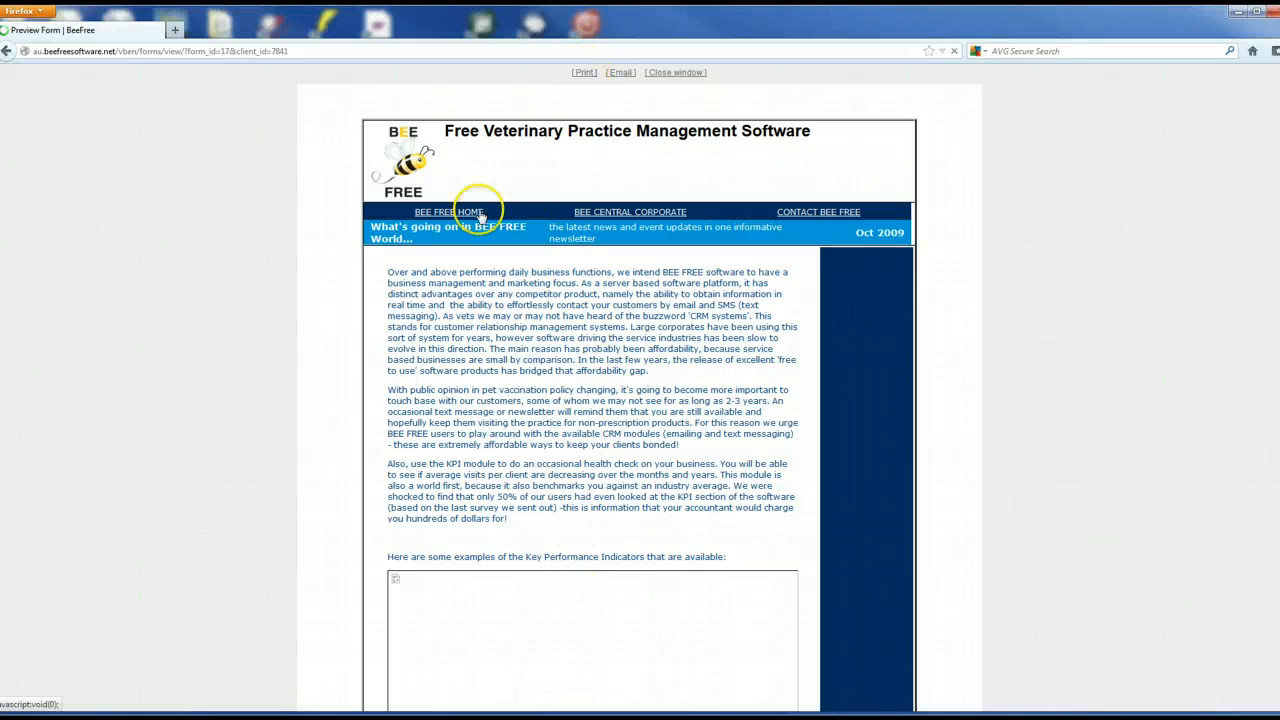
click(8, 52)
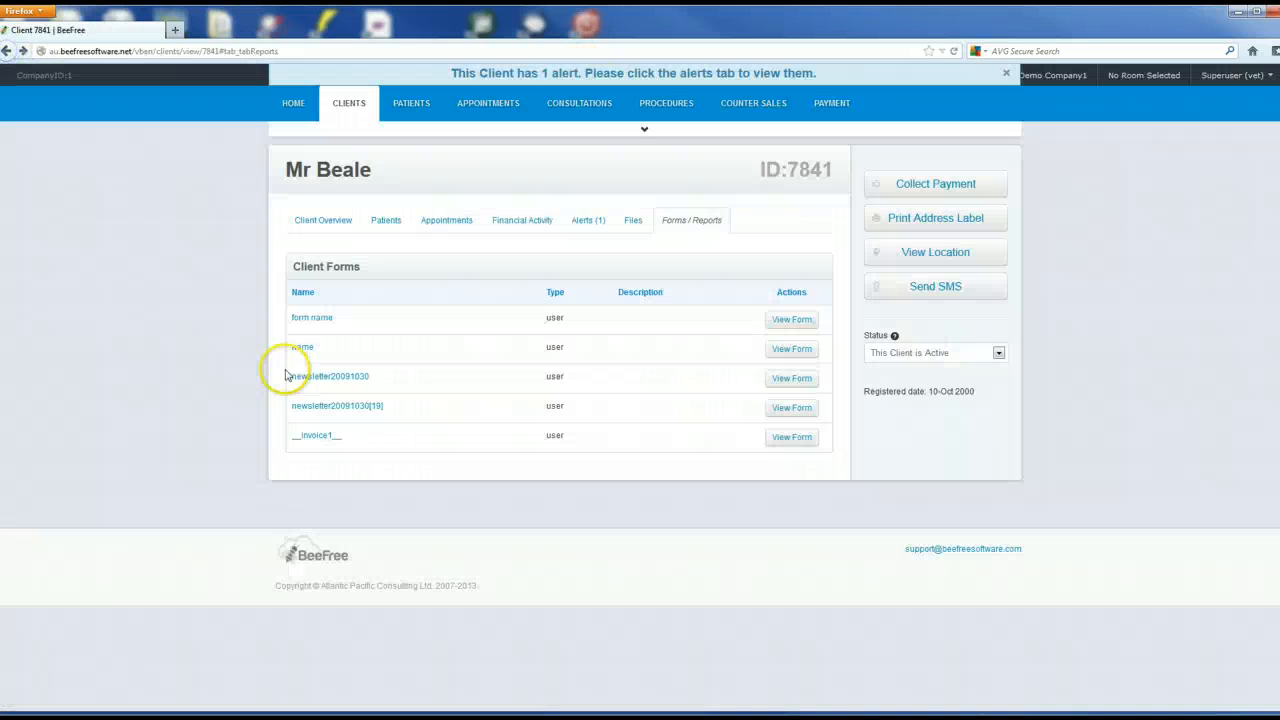
click(779, 381)
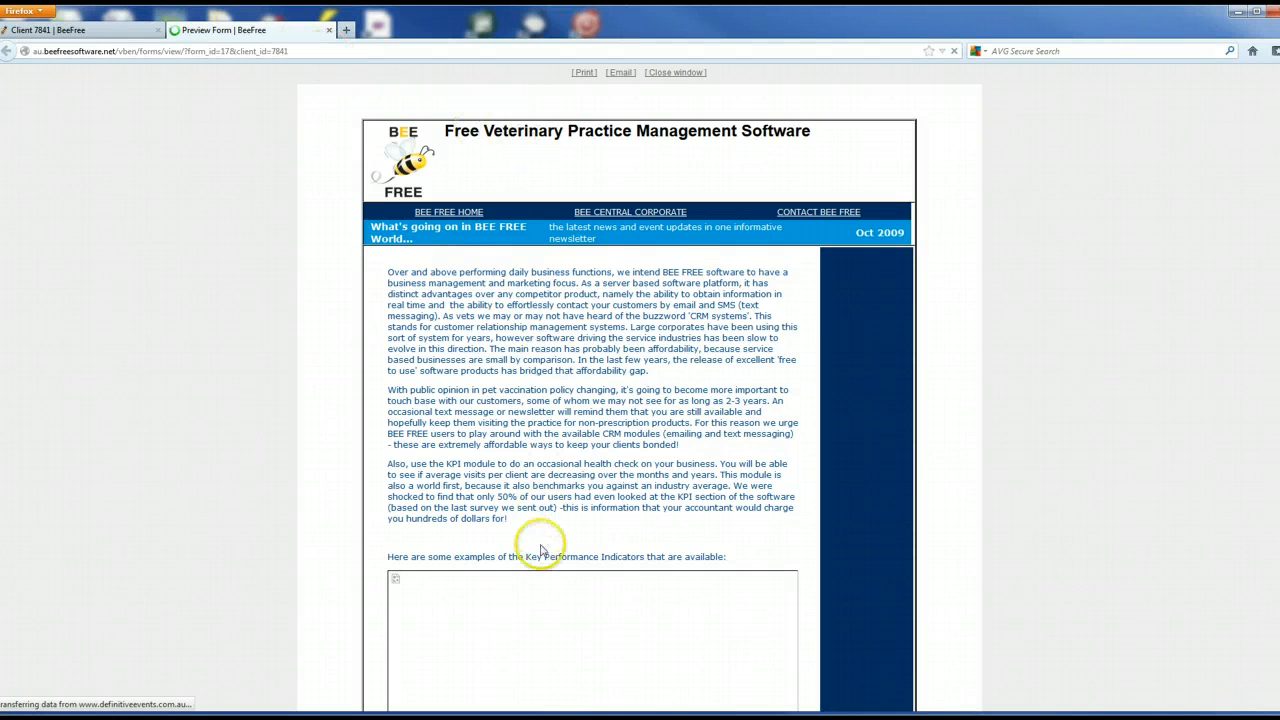
scroll(540, 551, down, 4)
scroll(537, 530, up, 4)
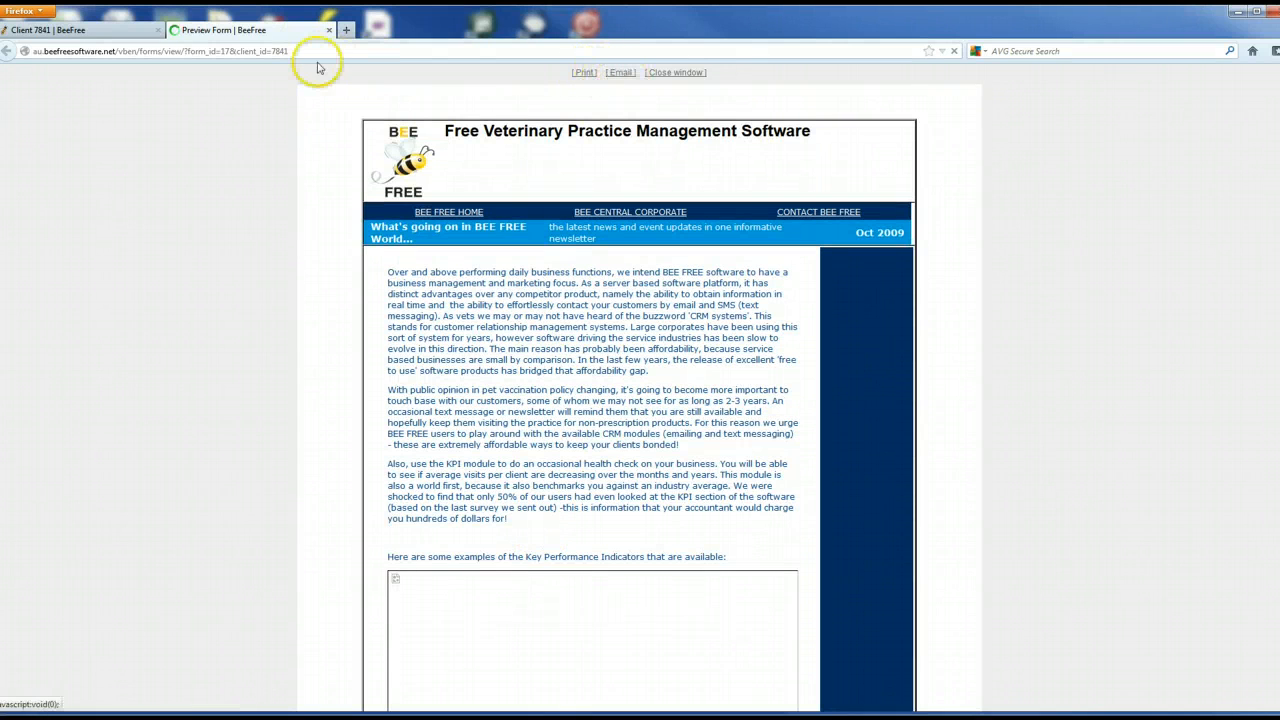
click(329, 31)
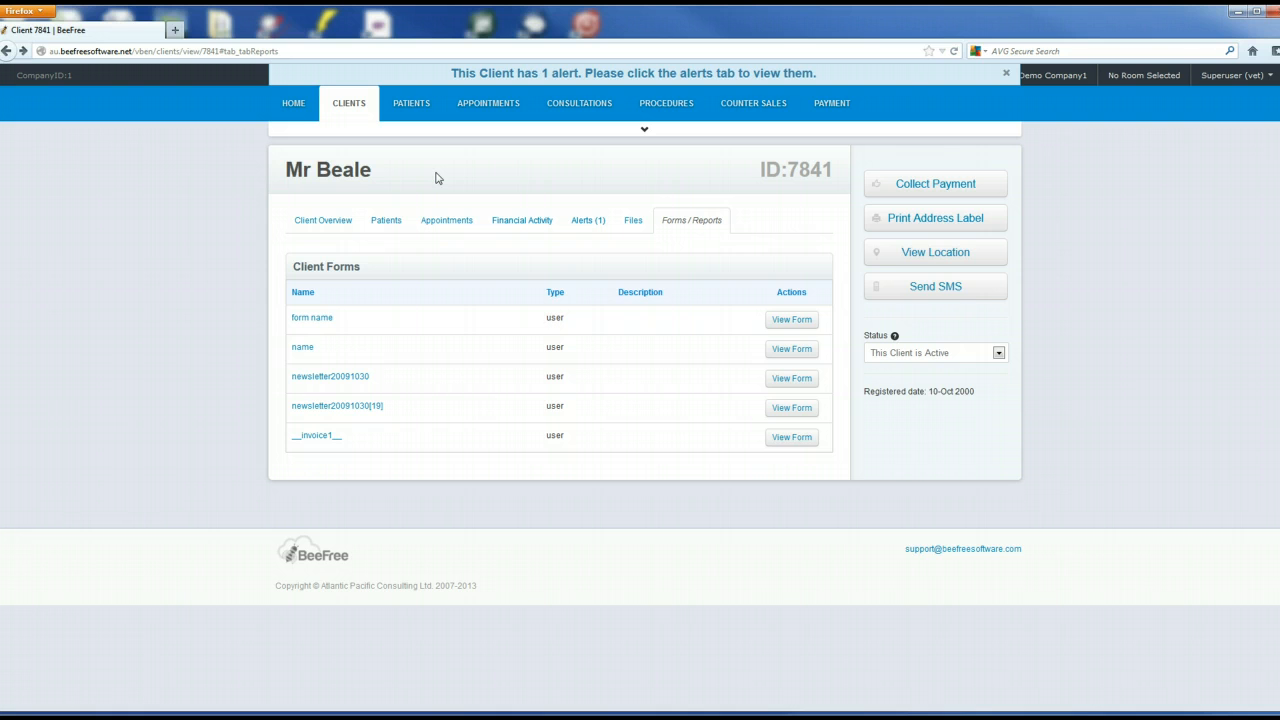
- Open the print preview of the client's address label and close it
click(932, 222)
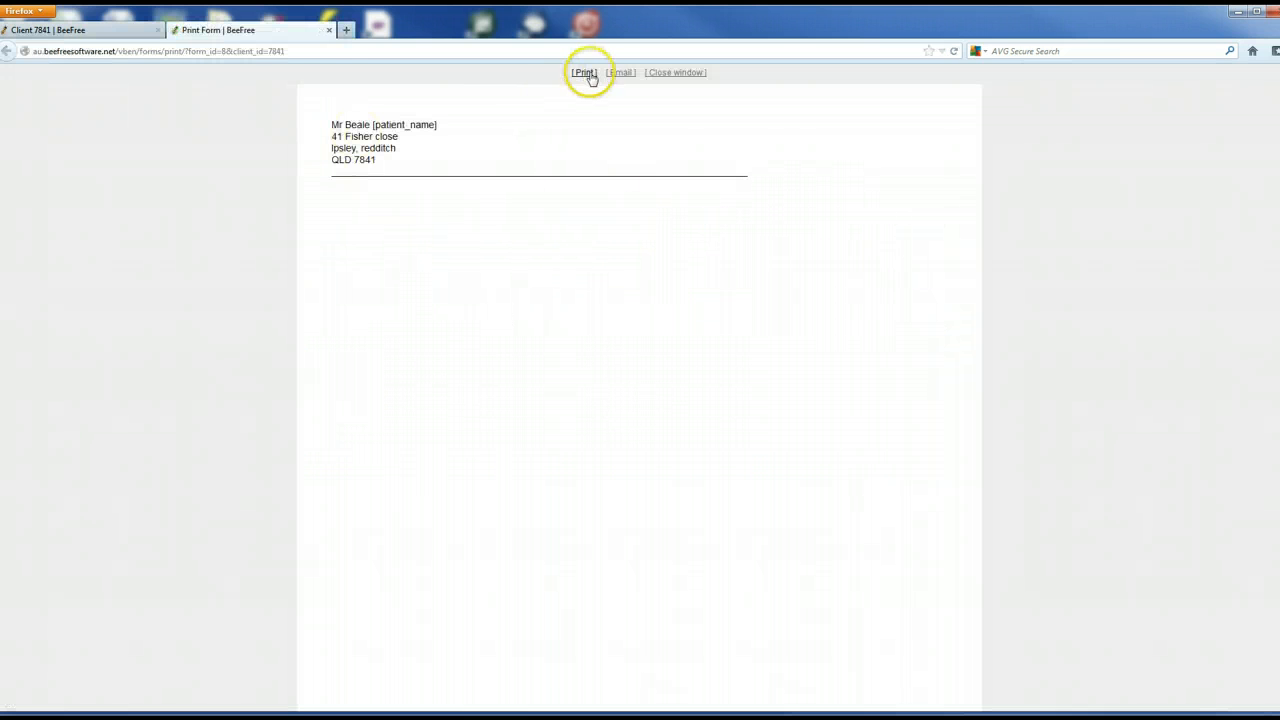
click(329, 31)
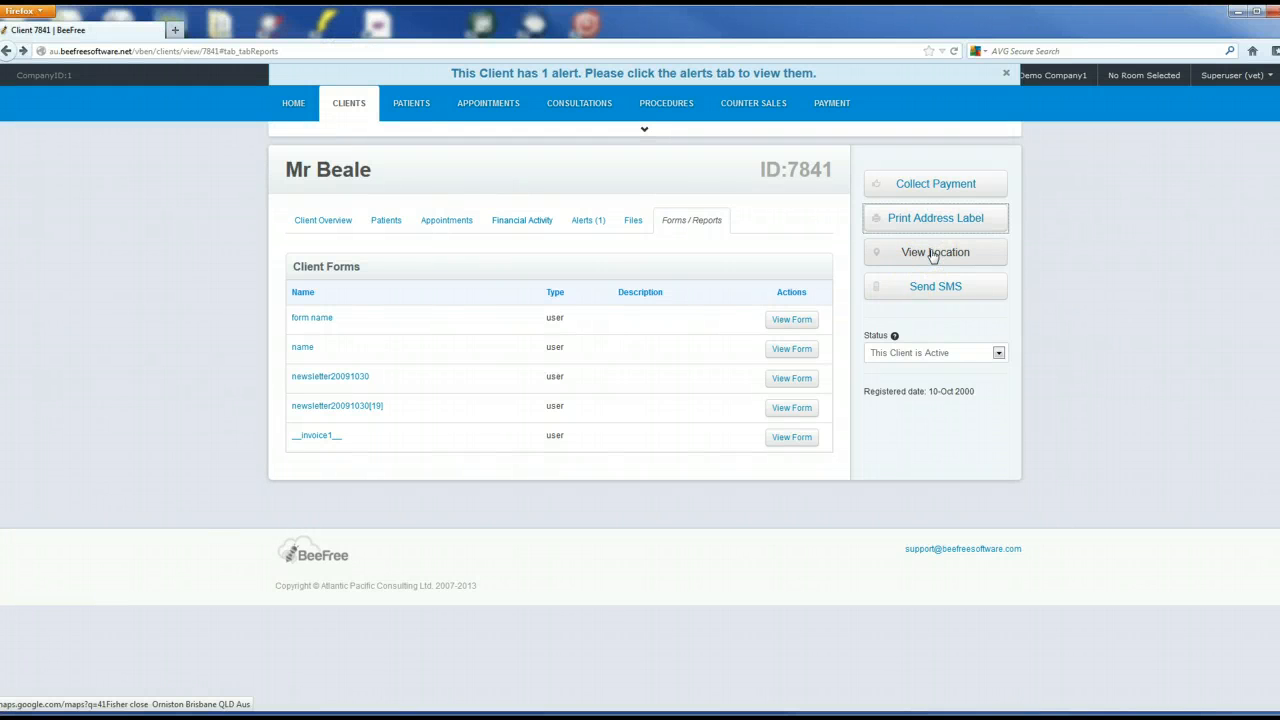
- Open the SMS form for the client's mobile number and cancel it without sending a message
click(931, 289)
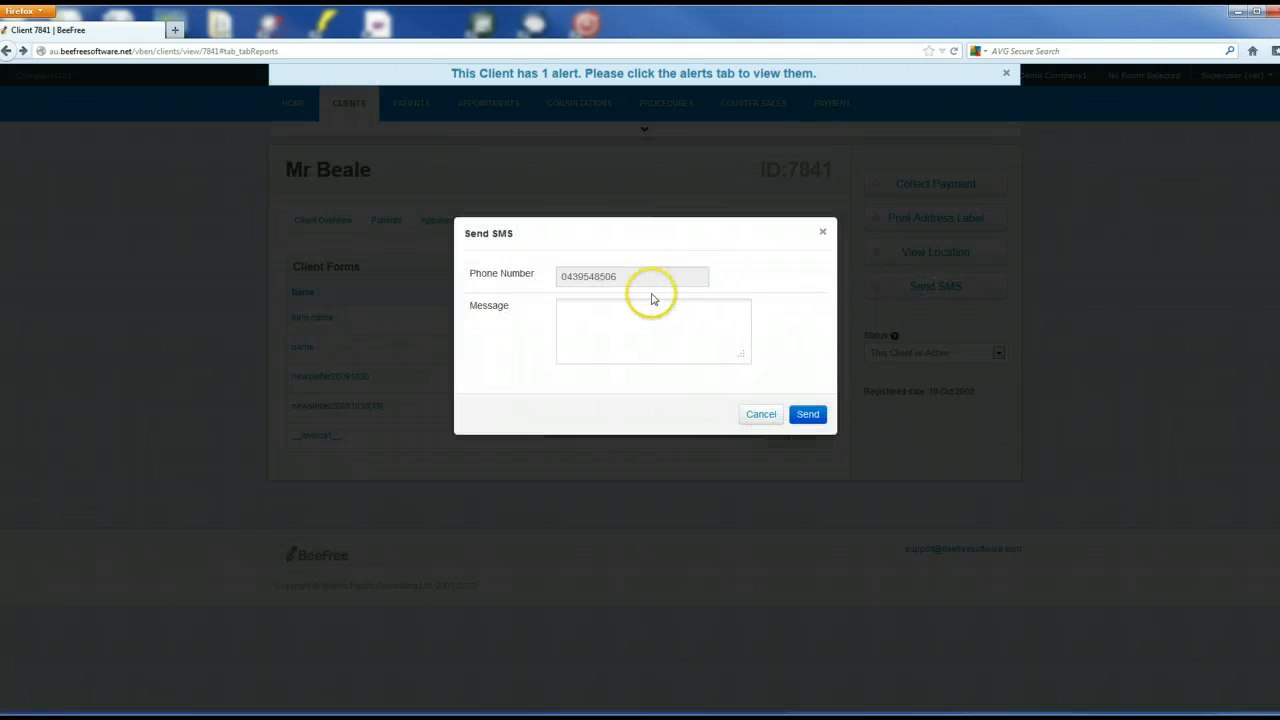
click(600, 313)
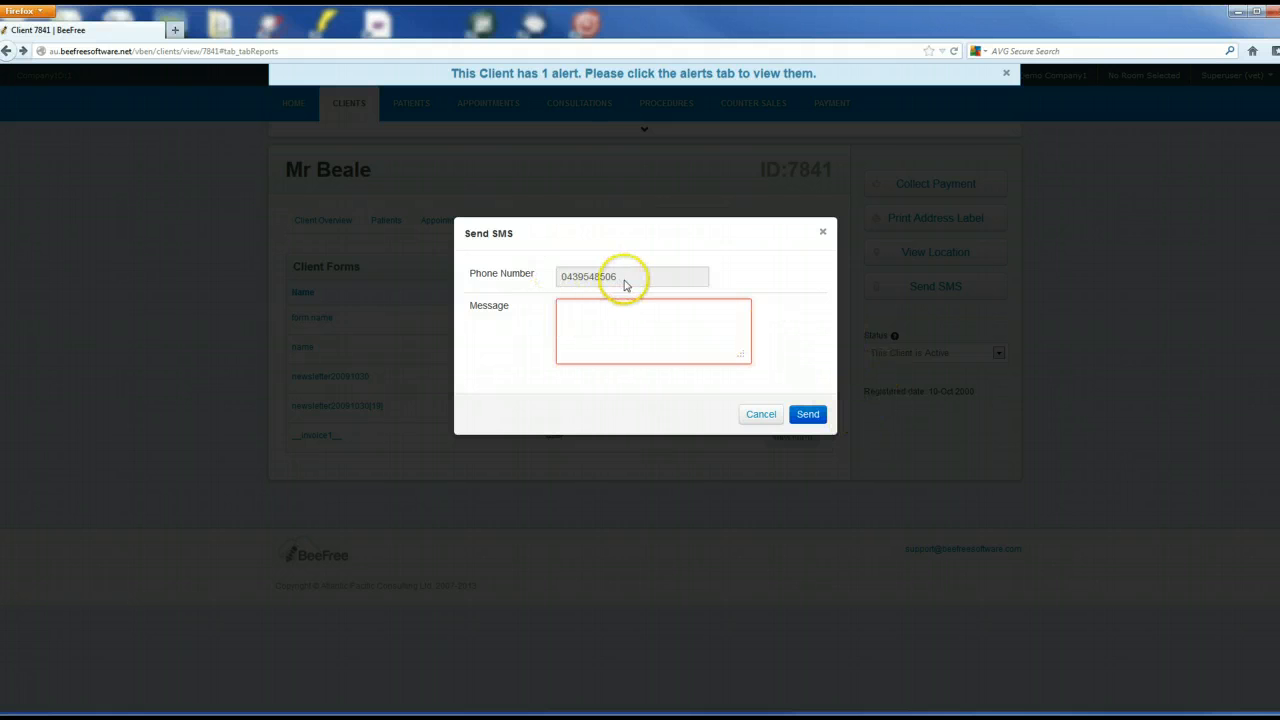
click(755, 413)
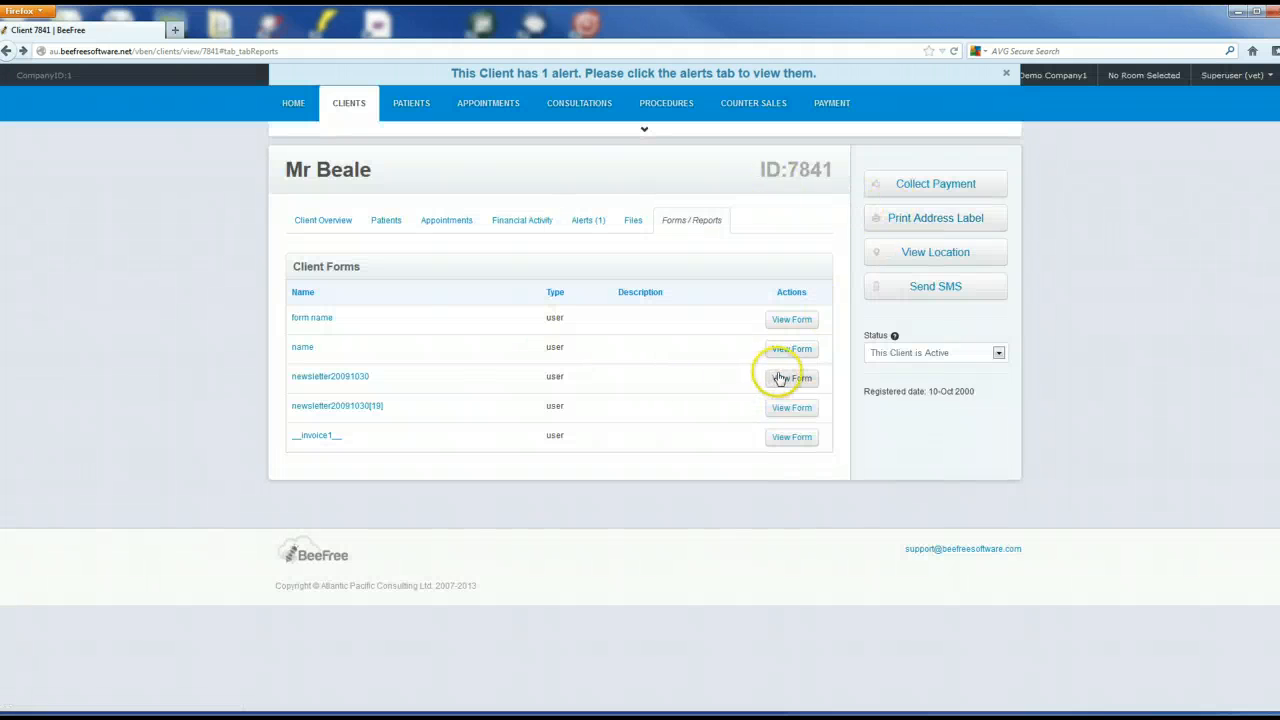
- View the client's outstanding invoices through payment collection, and return to the client record
click(911, 190)
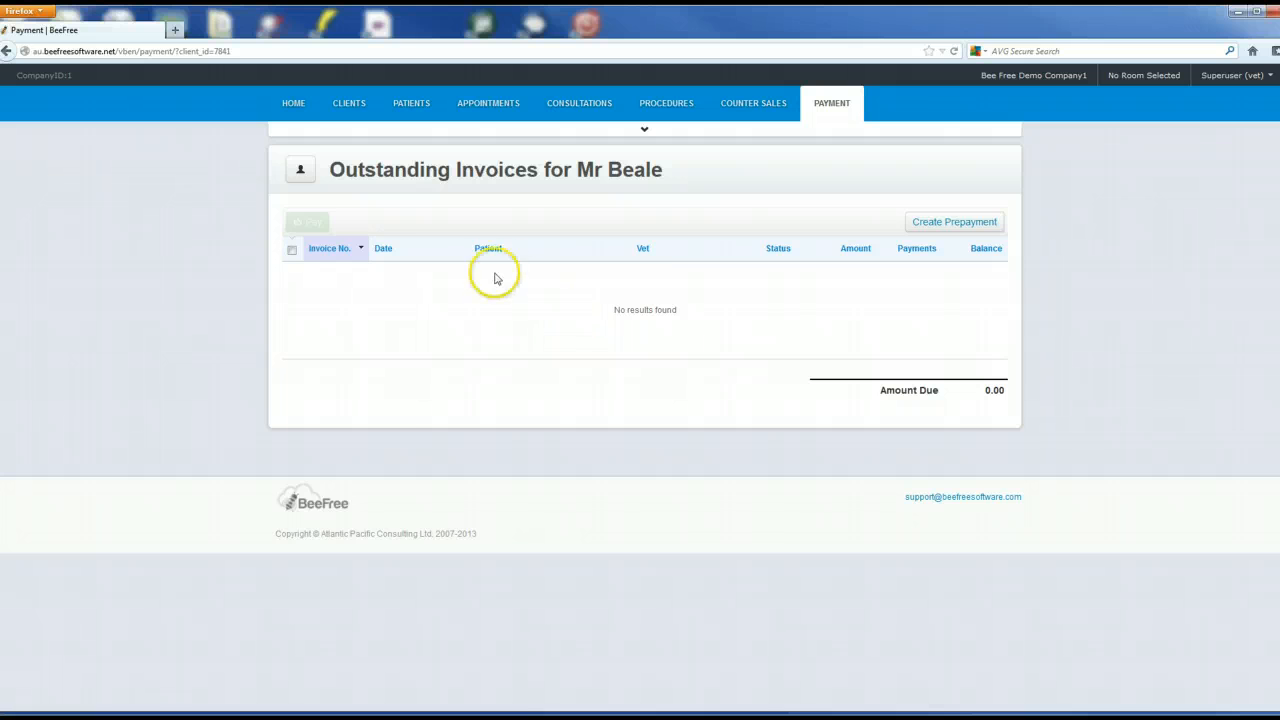
click(991, 226)
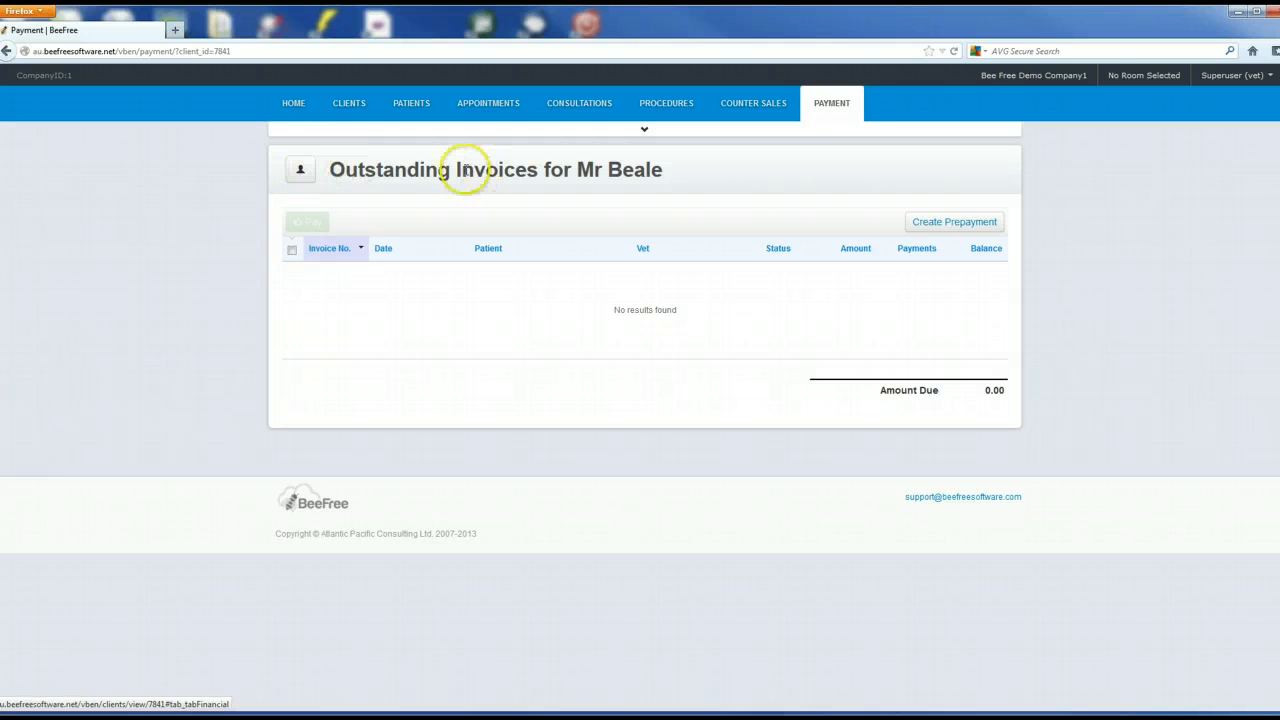
click(299, 172)
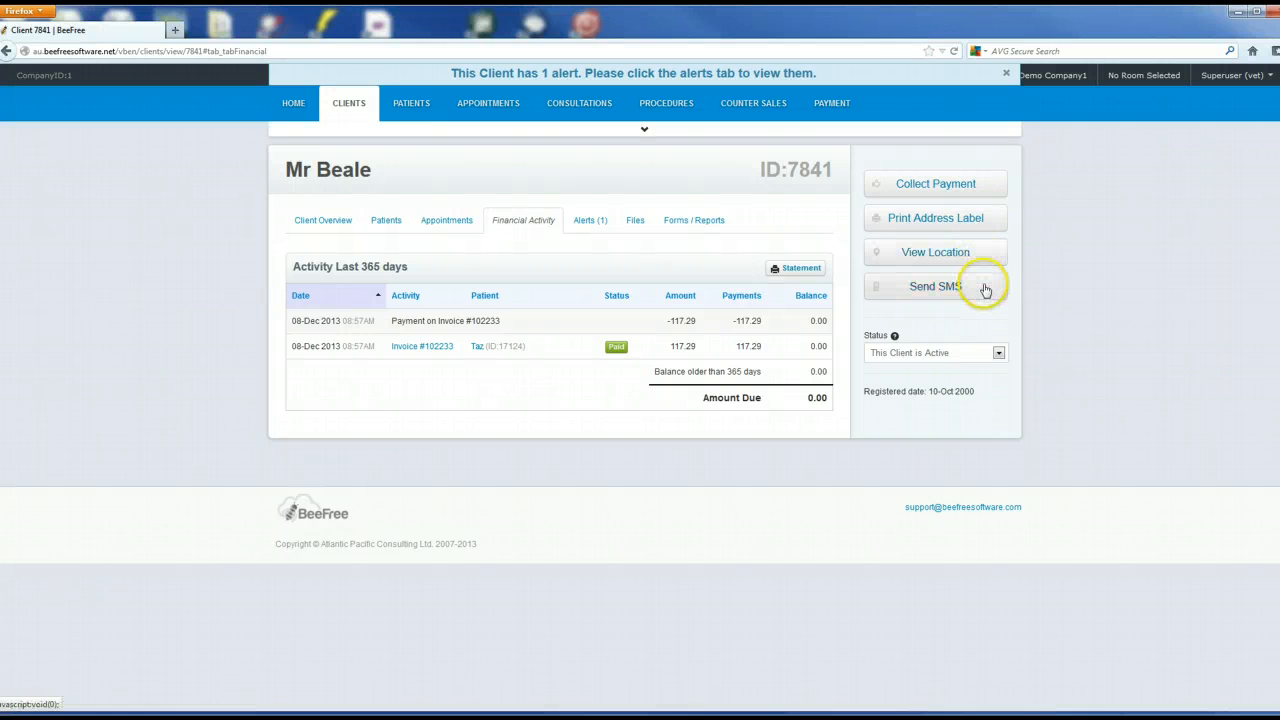
- Check the available status options for the client and keep the client active
click(999, 353)
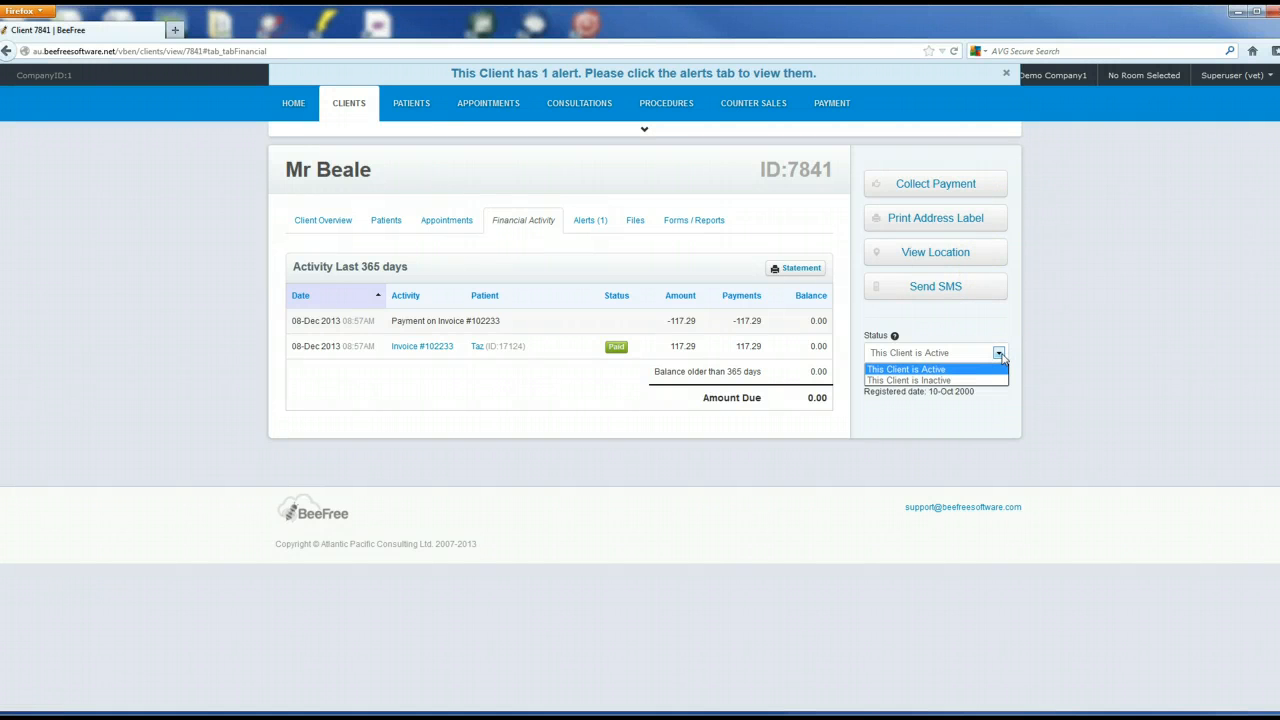
click(1000, 353)
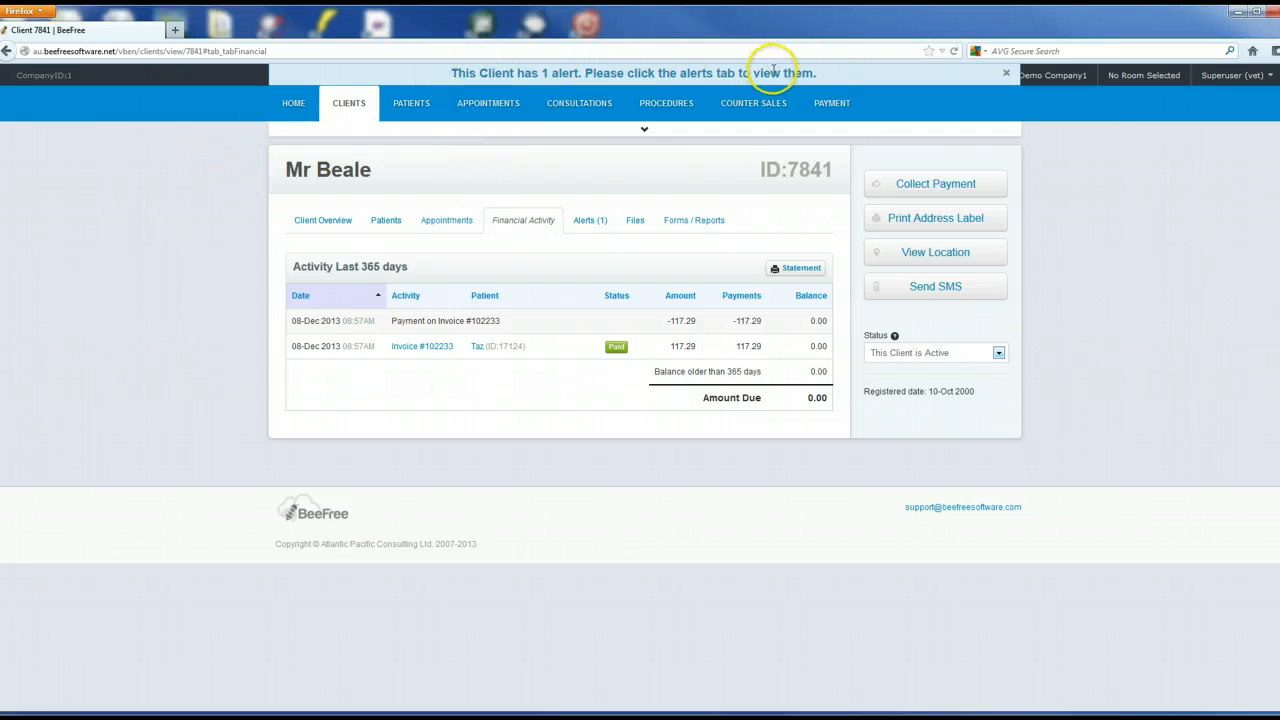
- Dismiss the alert notice and delete the "Hard of hearing" alert from the client's alerts
click(589, 222)
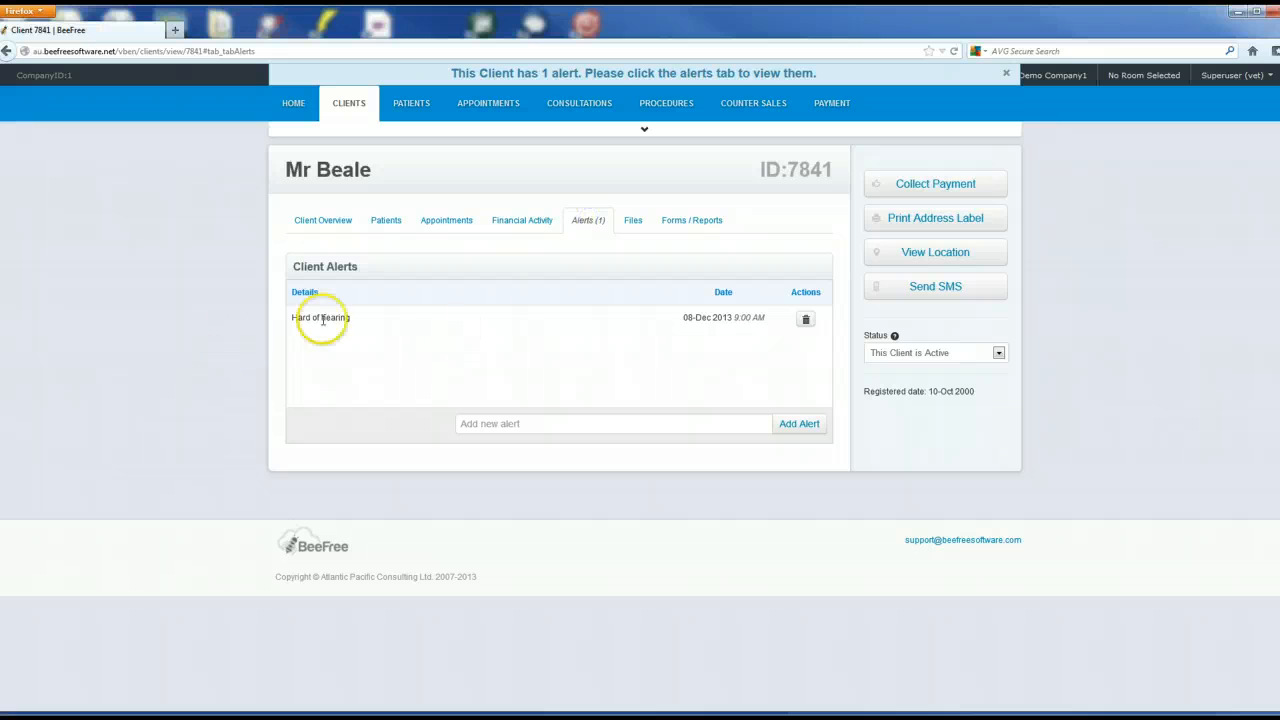
click(1007, 77)
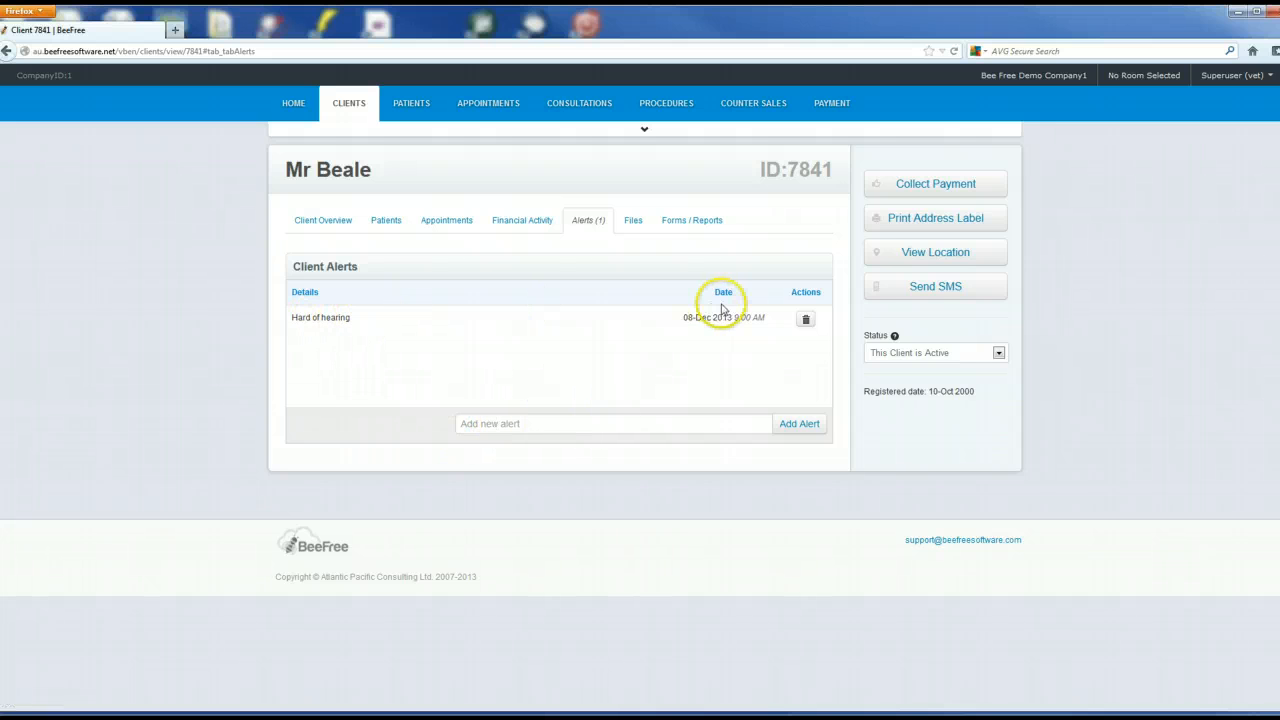
click(806, 320)
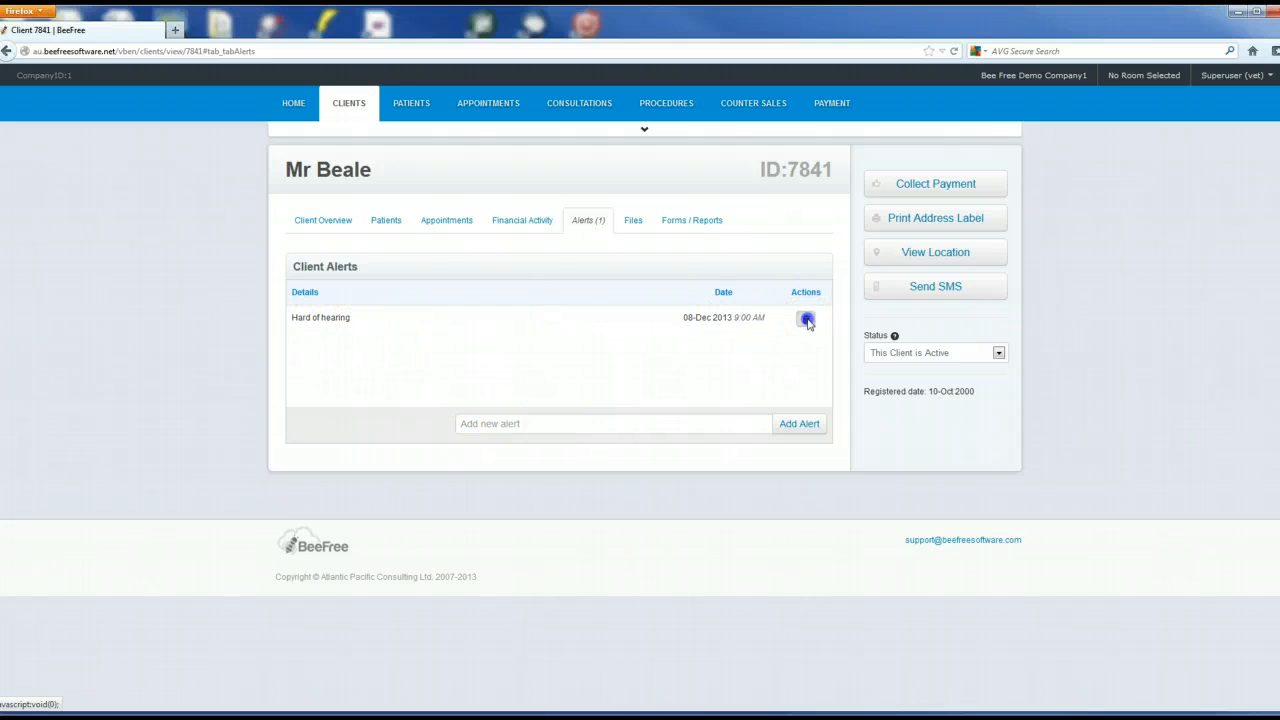
click(627, 323)
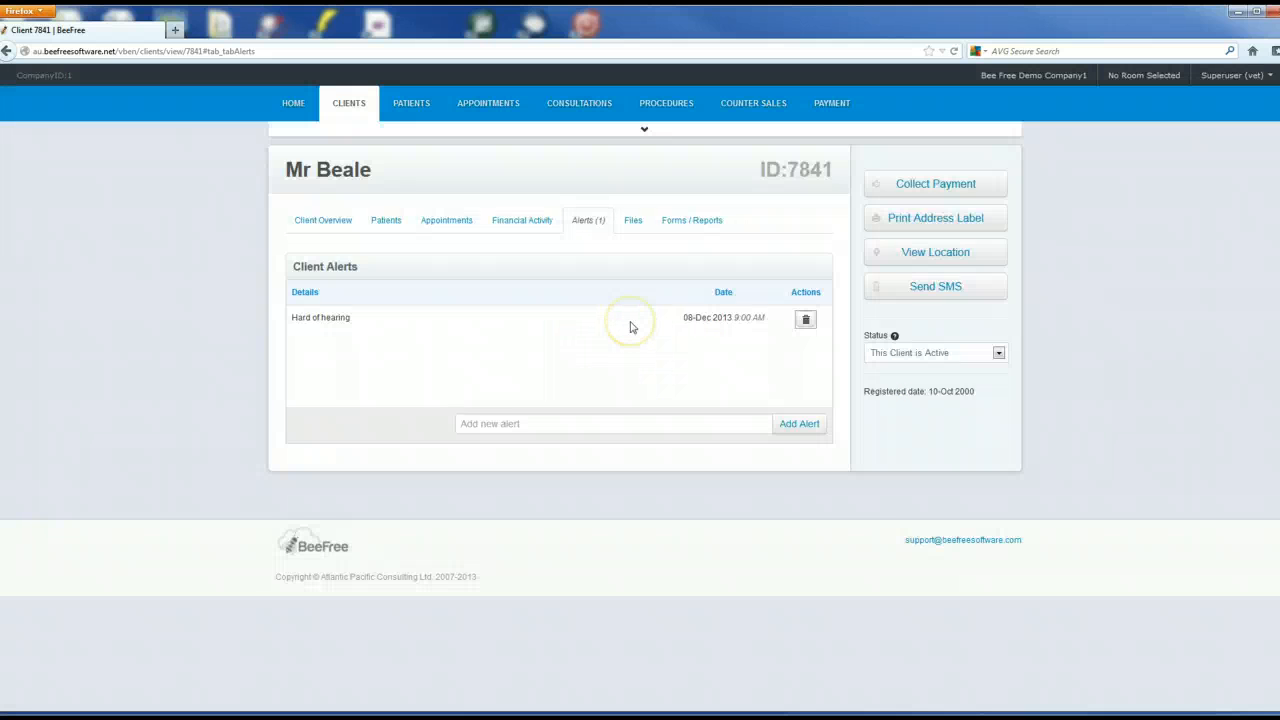
- Add a new client alert reading "pays weekly"
click(523, 424)
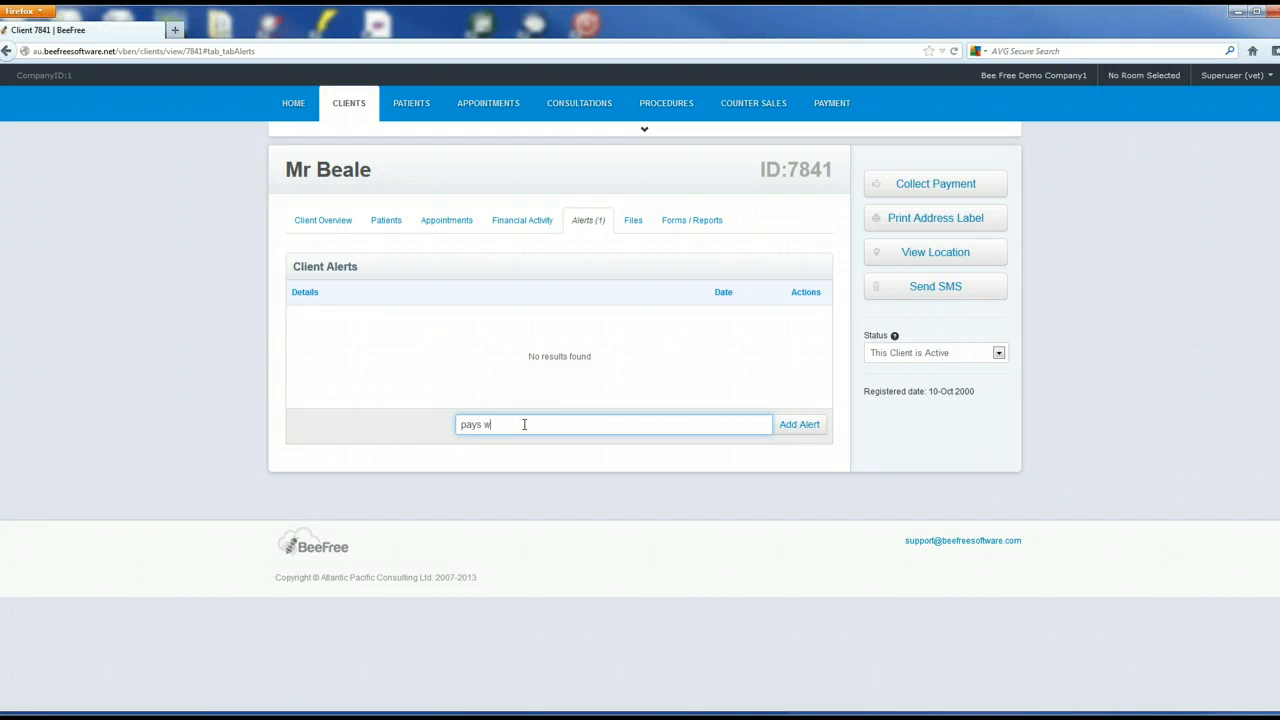
click(795, 426)
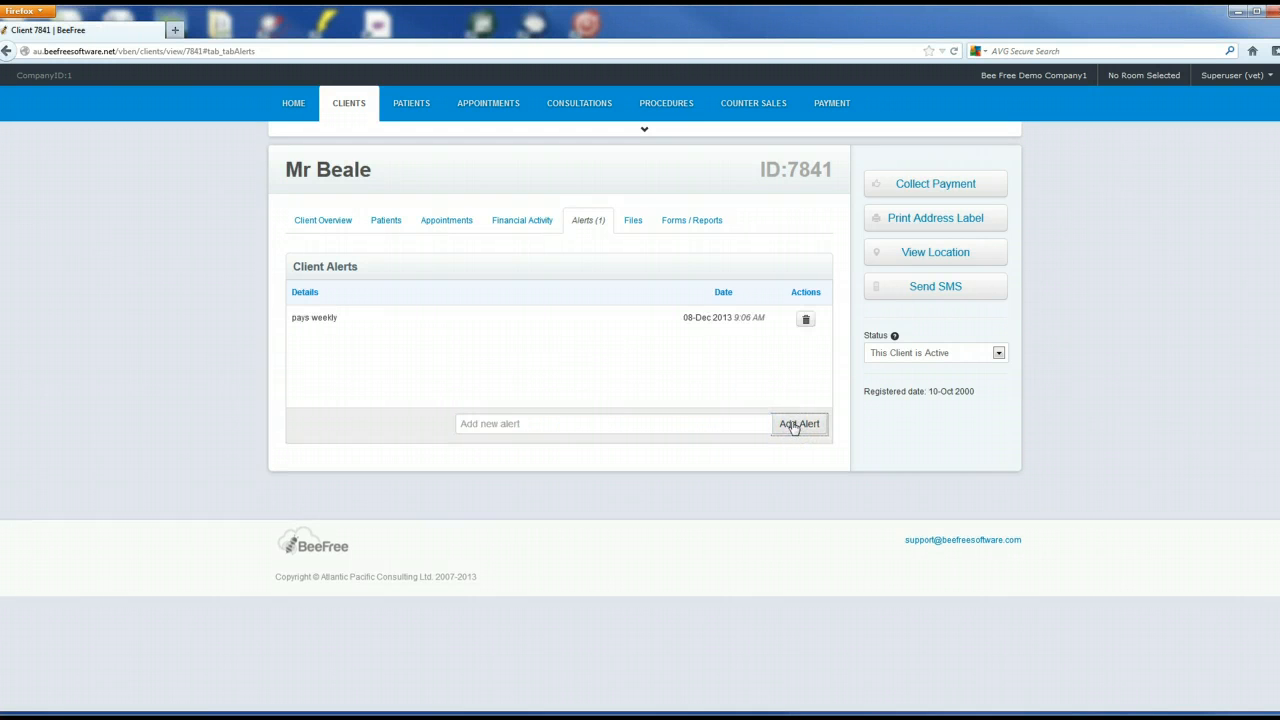